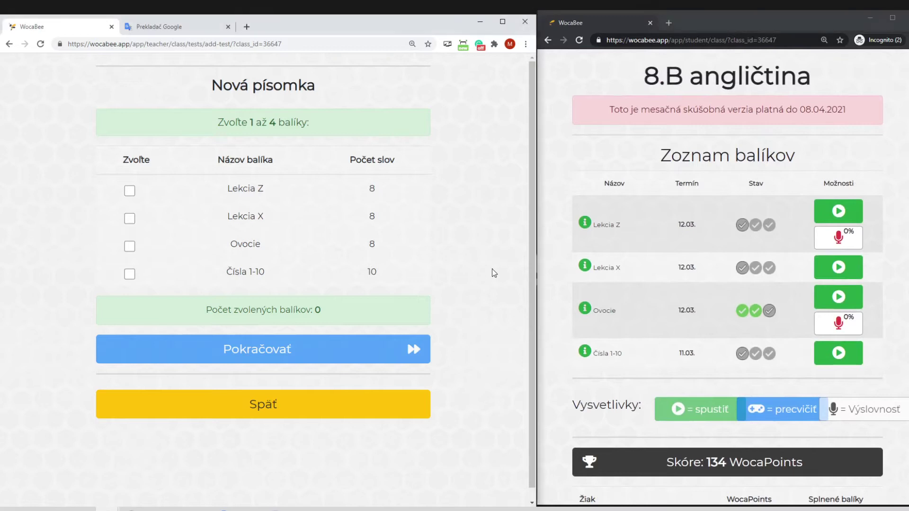
Select the Čísla 1-10 and Ovocie packages for the new test and continue to its settings.
{"action": "left_click", "coordinate": [130, 275]}
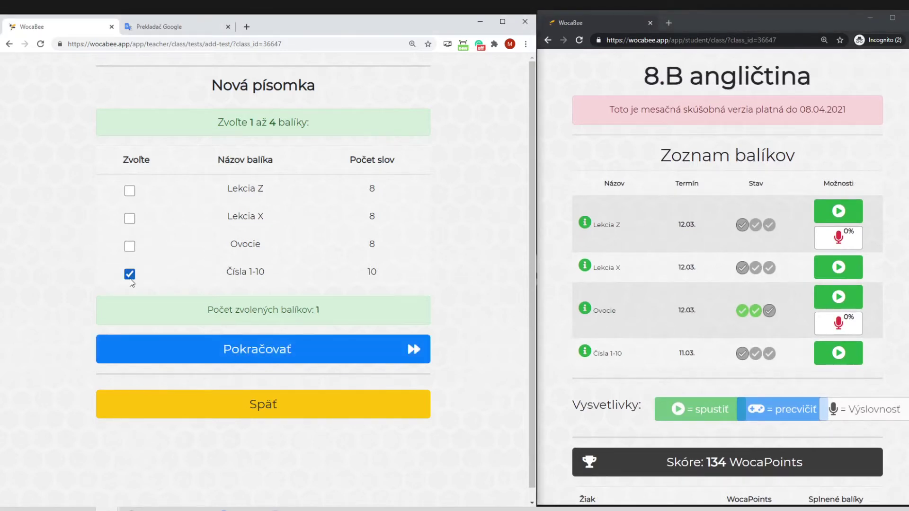
{"action": "left_click", "coordinate": [130, 247]}
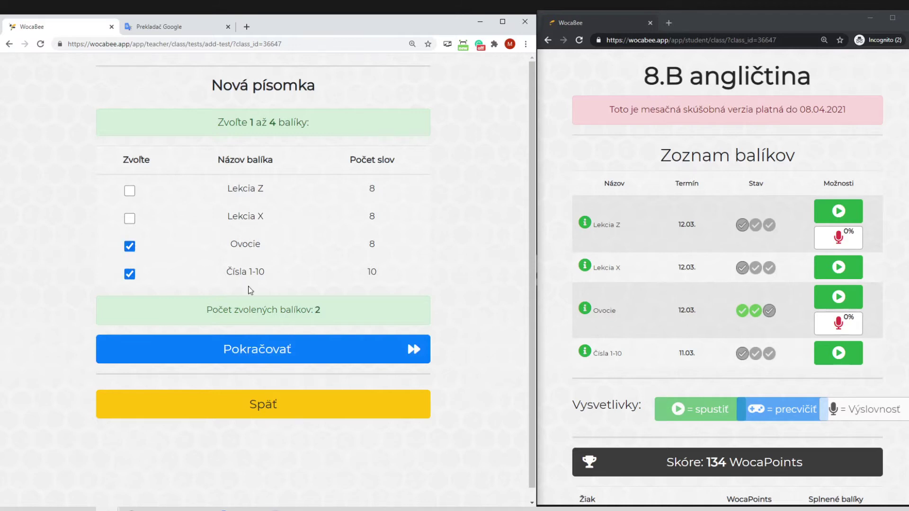
{"action": "left_click", "coordinate": [253, 350]}
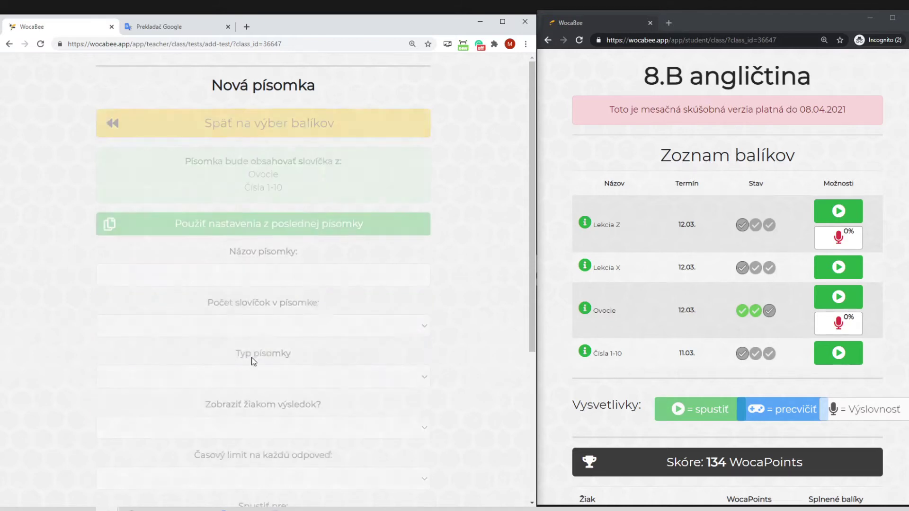
Reuse the settings from the last test and name the new test "Pisomka webinar".
{"action": "scroll", "coordinate": [363, 240], "scroll_direction": "down", "scroll_amount": 2}
{"action": "left_click", "coordinate": [245, 183]}
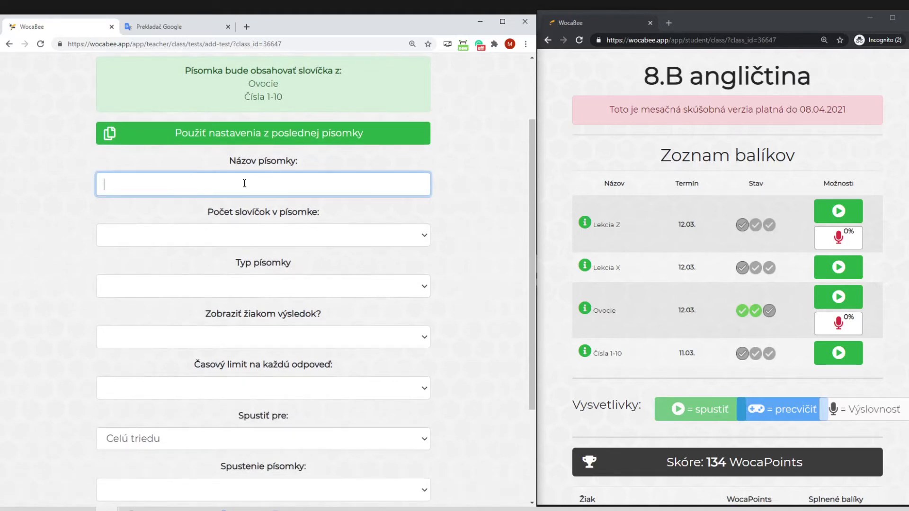
{"action": "left_click", "coordinate": [234, 134]}
{"action": "left_click", "coordinate": [290, 188]}
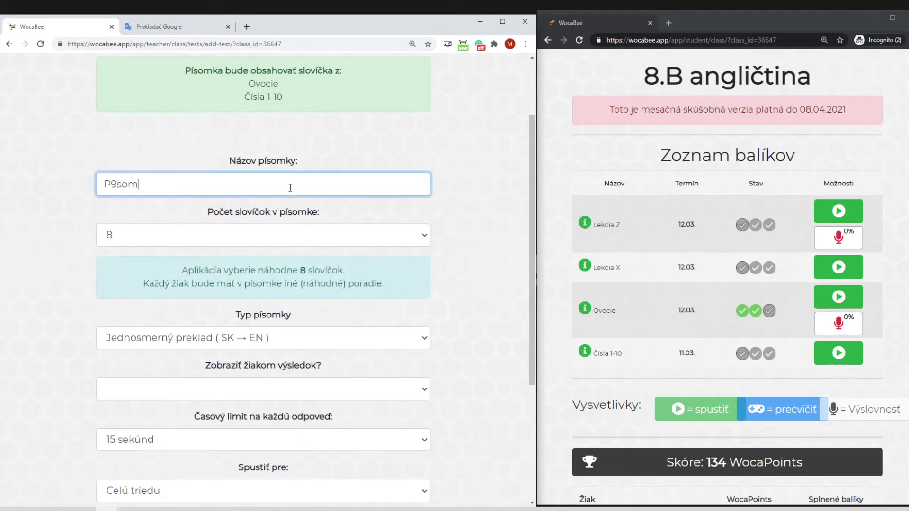
{"action": "type", "text": "P9somka webin8r"}
{"action": "key", "text": "ctrl+a"}
{"action": "type", "text": "P"}
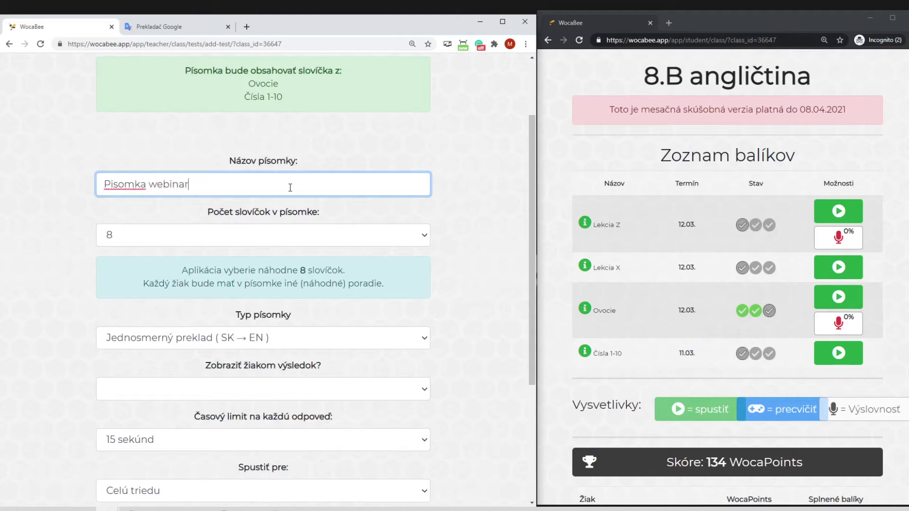
Choose 8 words for the test and the one-way translation type Jednosmerný preklad (SK → EN).
{"action": "scroll", "coordinate": [259, 121], "scroll_direction": "down", "scroll_amount": 3}
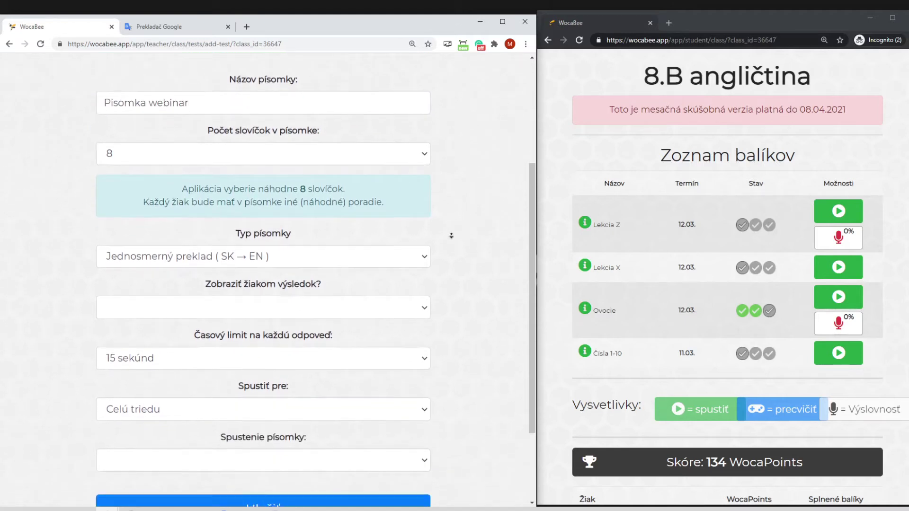
{"action": "left_click", "coordinate": [260, 122]}
{"action": "left_click", "coordinate": [259, 122]}
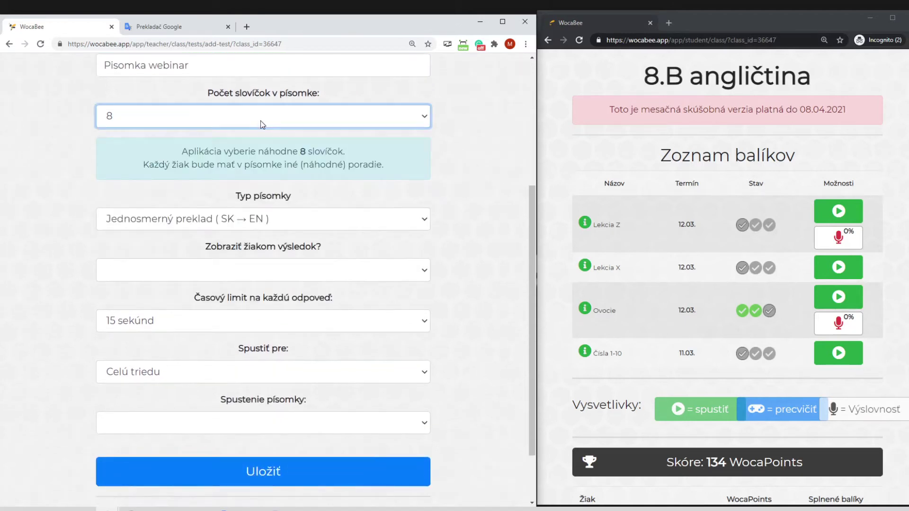
{"action": "left_click", "coordinate": [207, 121]}
{"action": "left_click", "coordinate": [199, 137]}
{"action": "scroll", "coordinate": [110, 196], "scroll_direction": "down", "scroll_amount": 2}
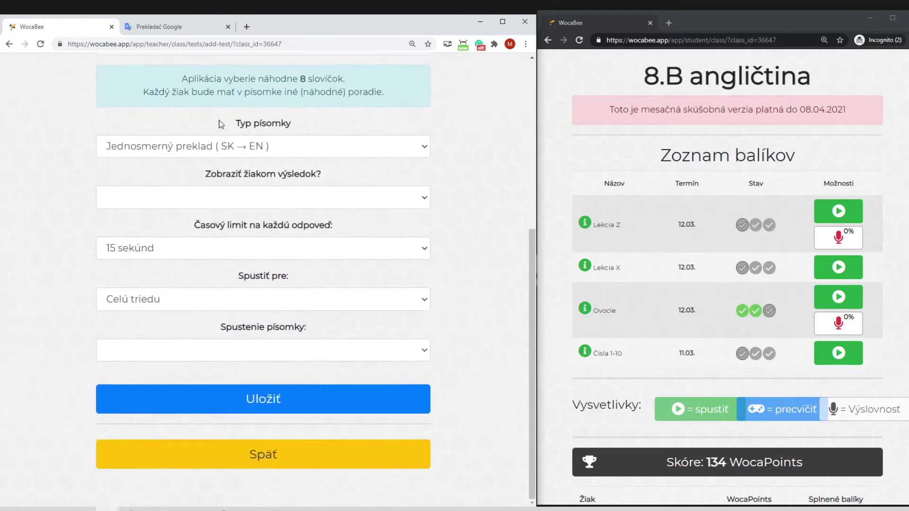
{"action": "left_click", "coordinate": [256, 147]}
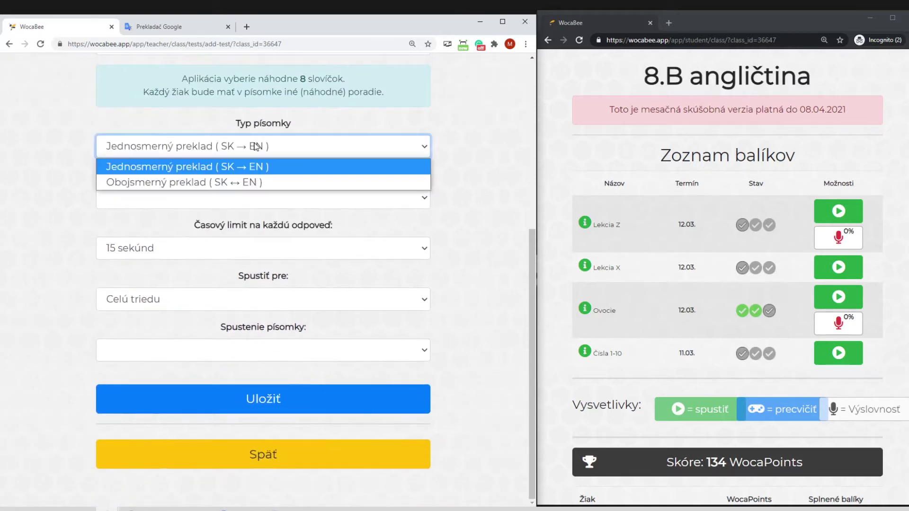
{"action": "left_click", "coordinate": [247, 173]}
Set showing the result to students to Áno and the time limit per answer to 20 sekúnd.
{"action": "left_click", "coordinate": [251, 203]}
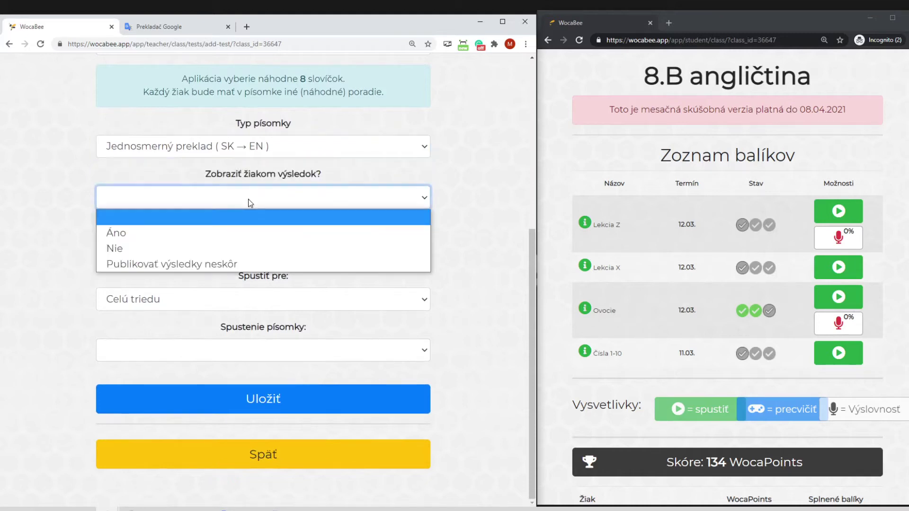
{"action": "left_click", "coordinate": [242, 230]}
{"action": "middle_click", "coordinate": [484, 280]}
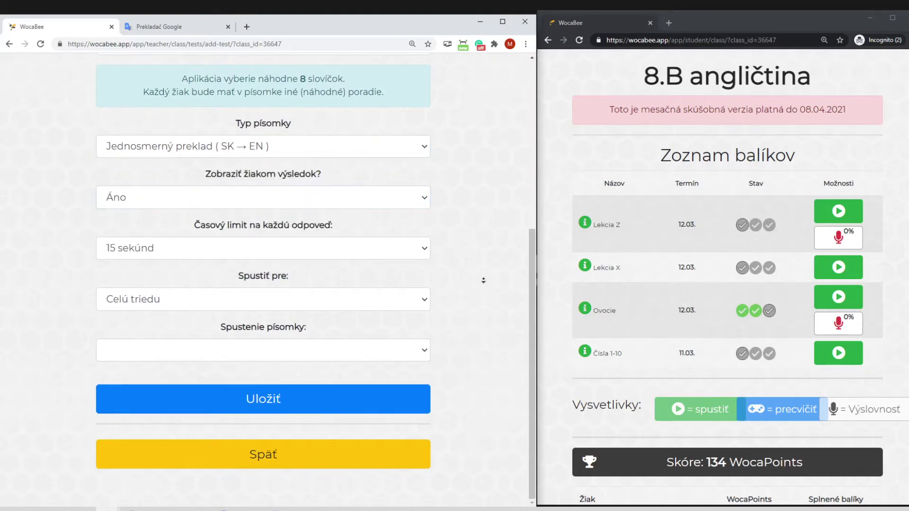
{"action": "left_click", "coordinate": [214, 258]}
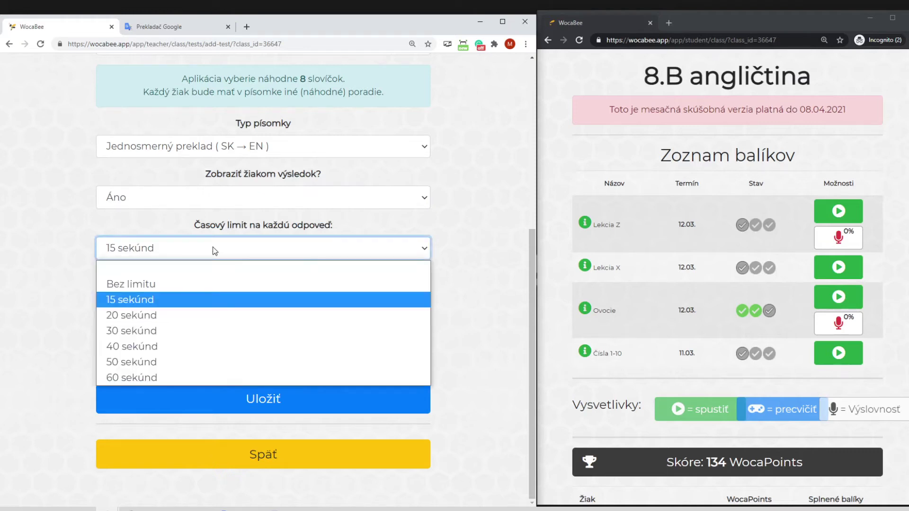
{"action": "left_click", "coordinate": [213, 313]}
Widen the teacher's browser window by moving its shared border toward the student's window.
{"action": "left_click", "coordinate": [553, 268]}
{"action": "left_click_drag", "start_coordinate": [535, 269], "coordinate": [600, 282]}
{"action": "left_click_drag", "start_coordinate": [539, 289], "coordinate": [599, 299]}
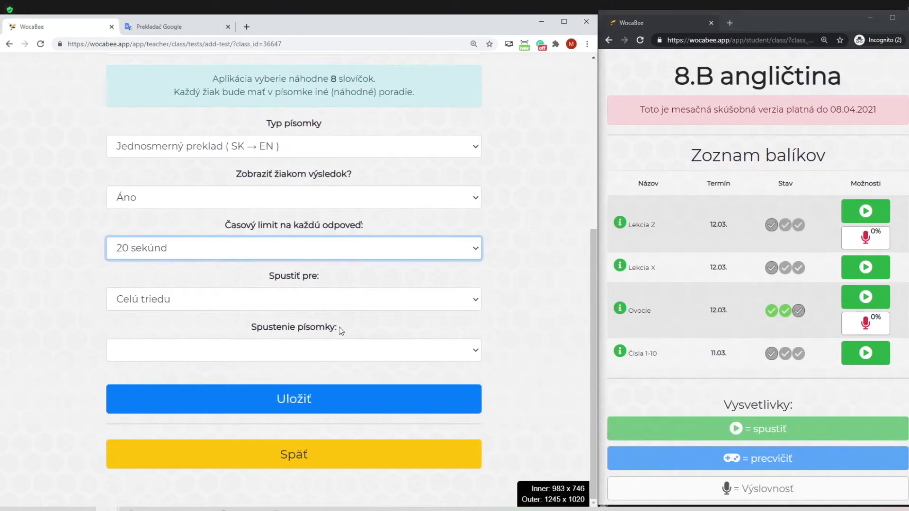
Set the test to begin immediately with Spustiť teraz and launch it for the whole class.
{"action": "left_click", "coordinate": [302, 359]}
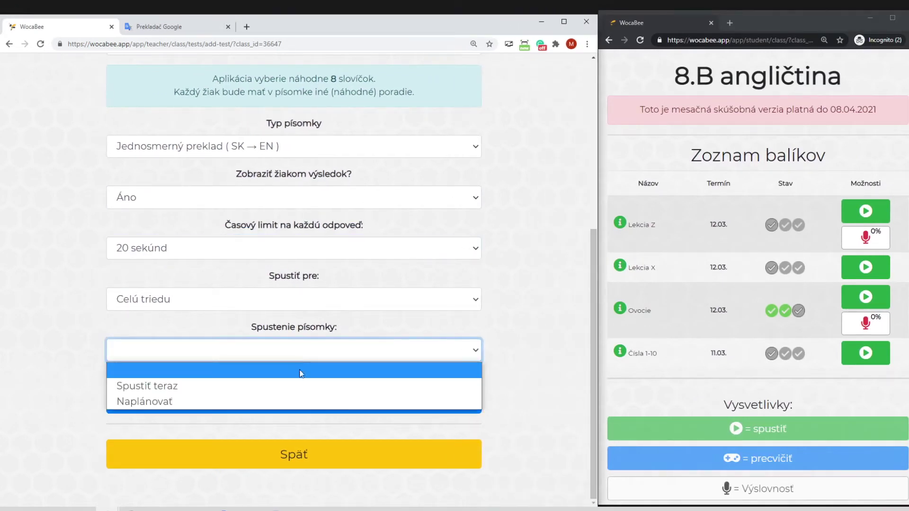
{"action": "left_click", "coordinate": [296, 389]}
{"action": "left_click", "coordinate": [242, 351]}
{"action": "left_click", "coordinate": [226, 373]}
{"action": "left_click", "coordinate": [534, 262]}
{"action": "scroll", "coordinate": [542, 300], "scroll_direction": "down", "scroll_amount": 1}
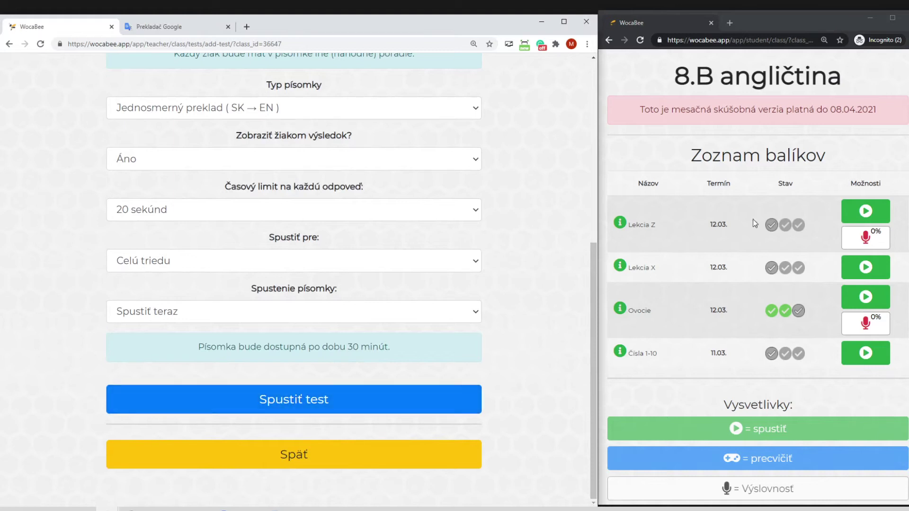
{"action": "left_click", "coordinate": [271, 398]}
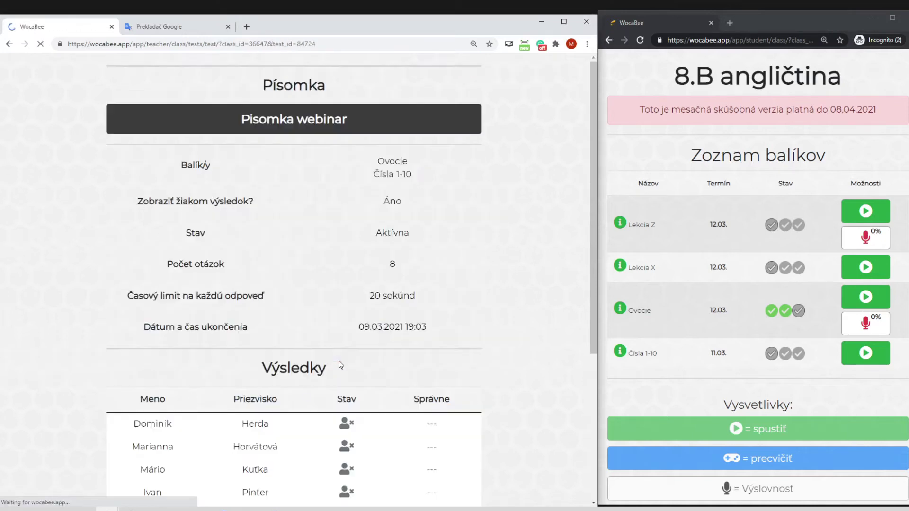
Look over the launched test's details and results table, and reload the student's class page.
{"action": "left_click_drag", "start_coordinate": [592, 143], "coordinate": [594, 178]}
{"action": "scroll", "coordinate": [714, 238], "scroll_direction": "down", "scroll_amount": 6}
{"action": "scroll", "coordinate": [715, 246], "scroll_direction": "up", "scroll_amount": 6}
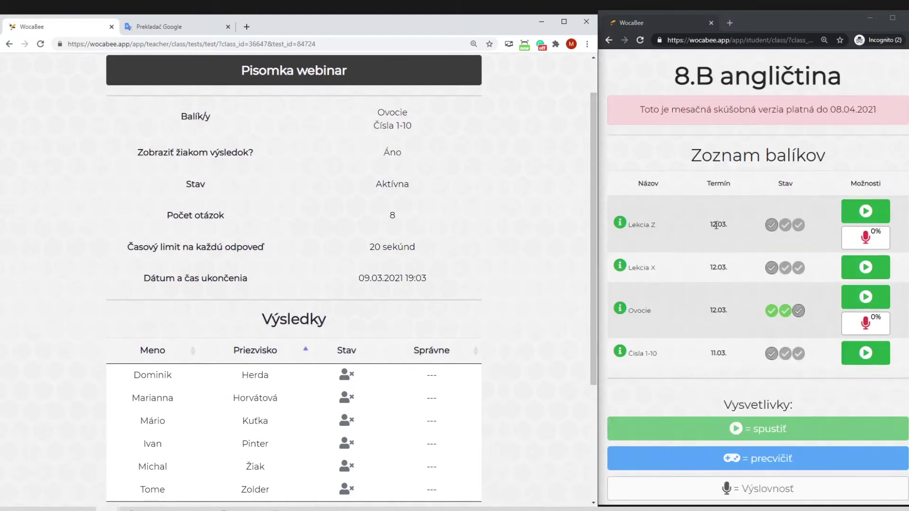
{"action": "key", "text": "F5"}
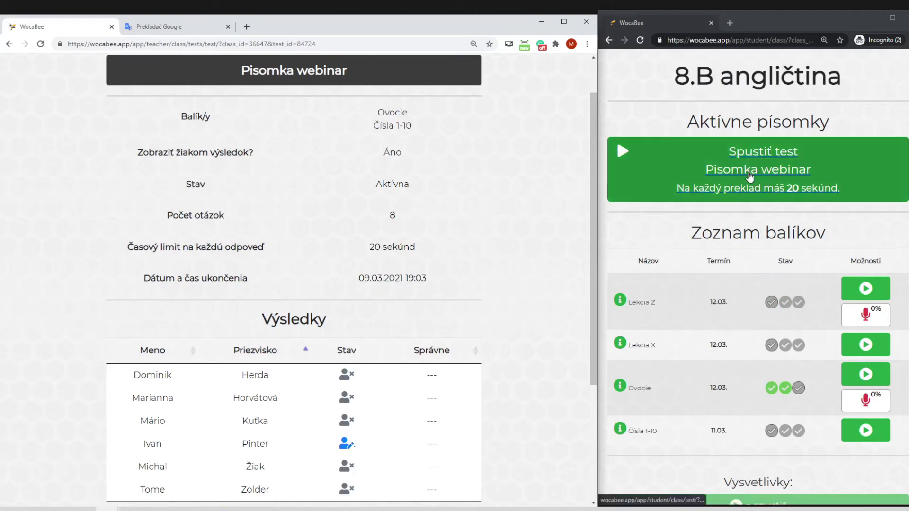
Check the students' status in the teacher's results table and start the Pisomka webinar test as the student.
{"action": "left_click", "coordinate": [392, 247]}
{"action": "scroll", "coordinate": [229, 373], "scroll_direction": "down", "scroll_amount": 1}
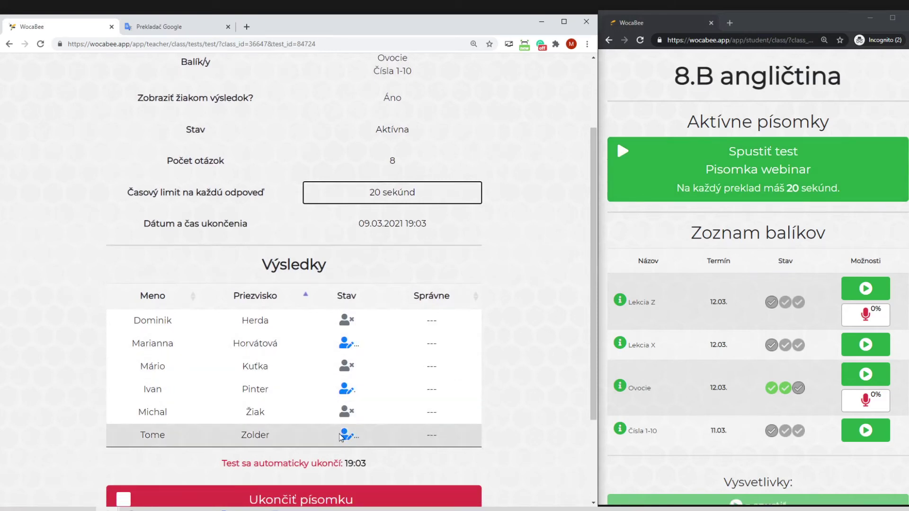
{"action": "left_click", "coordinate": [753, 171]}
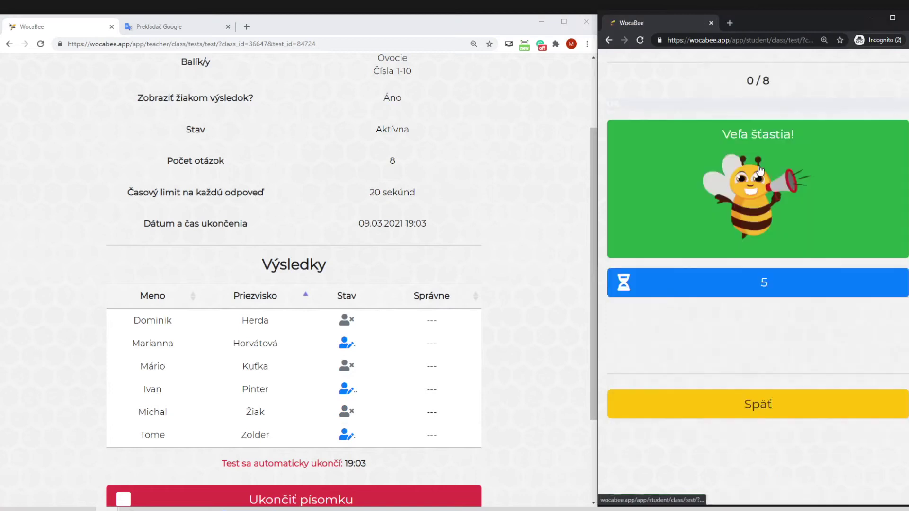
{"action": "left_click_drag", "start_coordinate": [265, 412], "coordinate": [248, 419]}
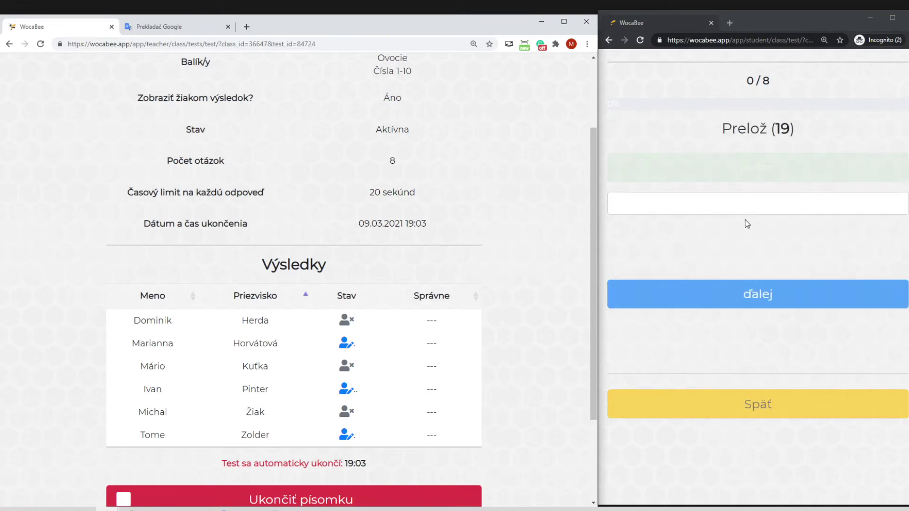
Answer the first two test questions with "one" for jeden and "strawberry" for jahoda.
{"action": "left_click", "coordinate": [748, 210]}
{"action": "type", "text": "one"}
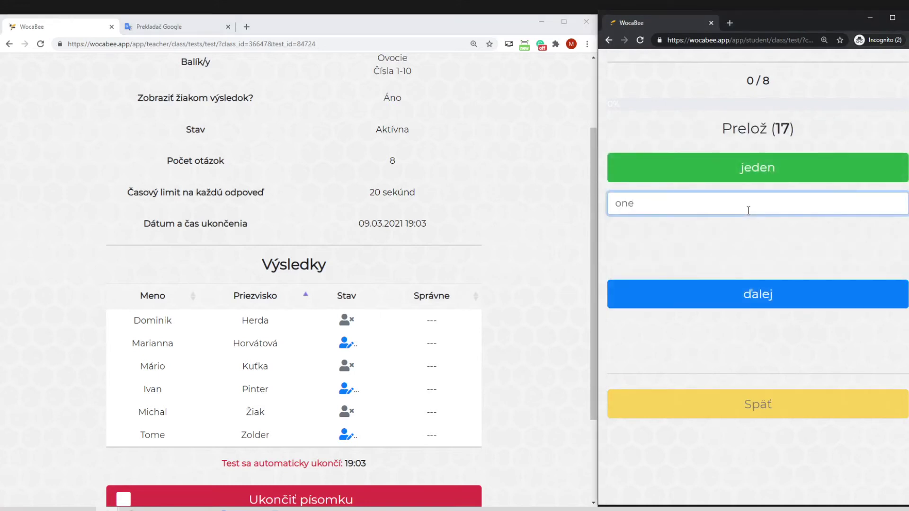
{"action": "key", "text": "Return"}
{"action": "type", "text": "st"}
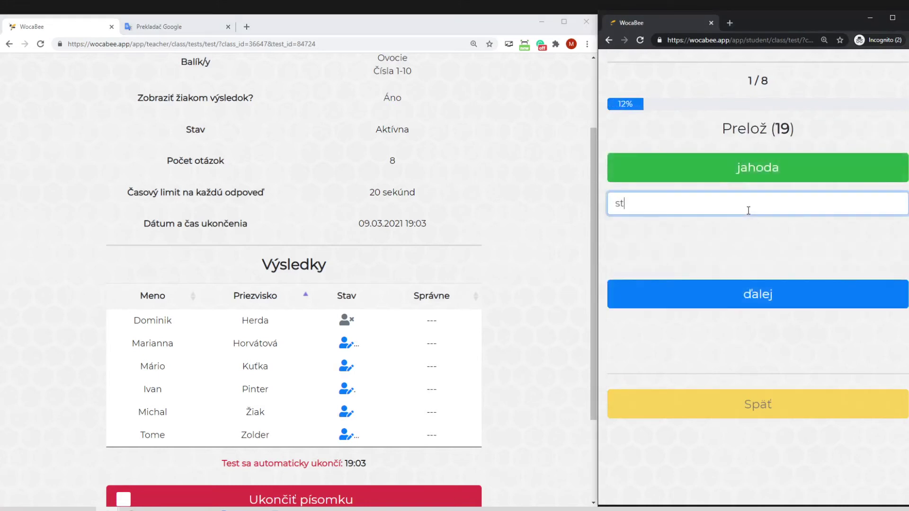
{"action": "type", "text": "rawbery"}
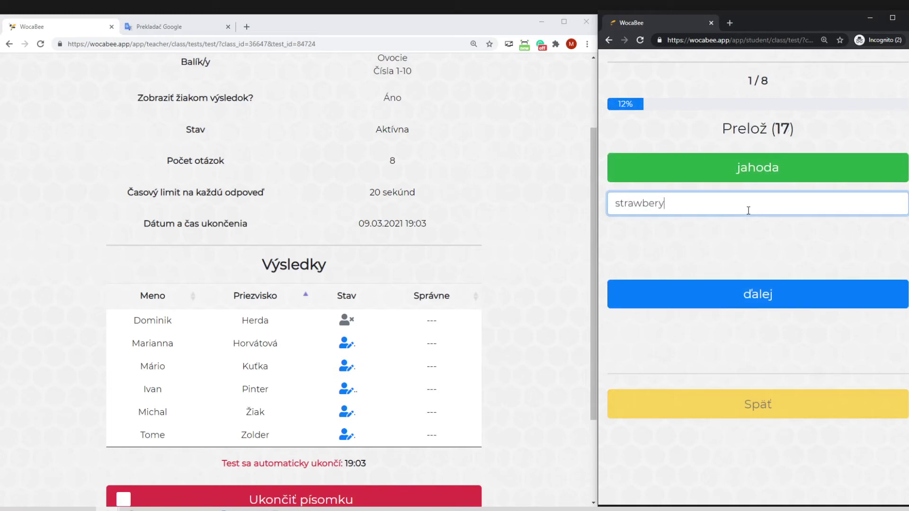
{"action": "key", "text": "Return"}
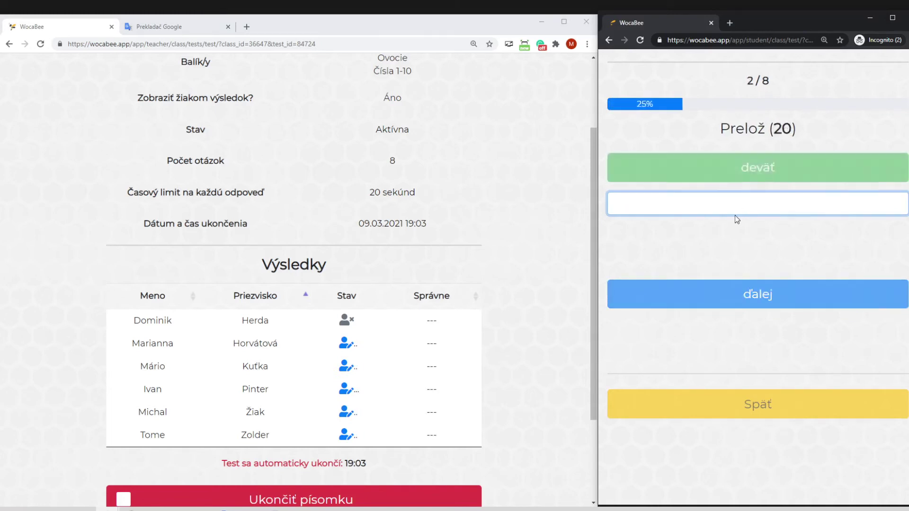
Answer the third and fourth questions with "nine" for deväť and "seven" for sedem.
{"action": "type", "text": "nine"}
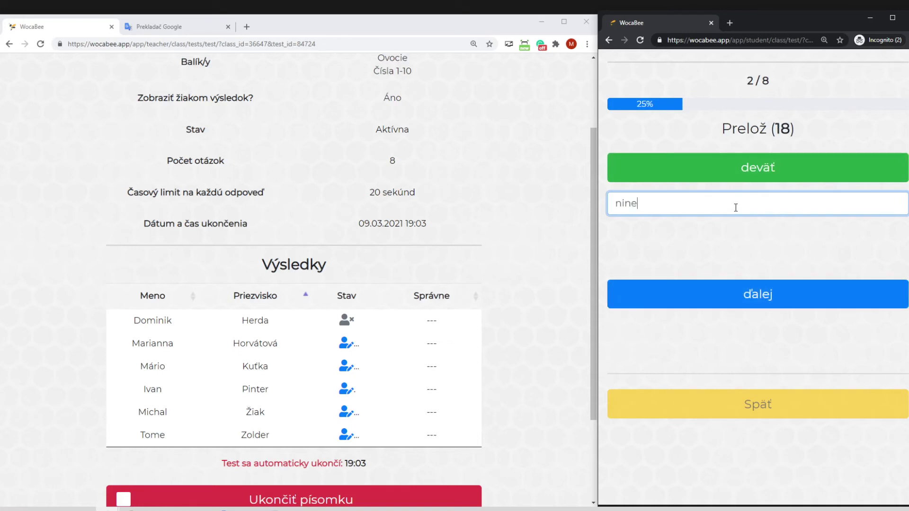
{"action": "key", "text": "Return"}
{"action": "type", "text": "seven"}
{"action": "key", "text": "Return"}
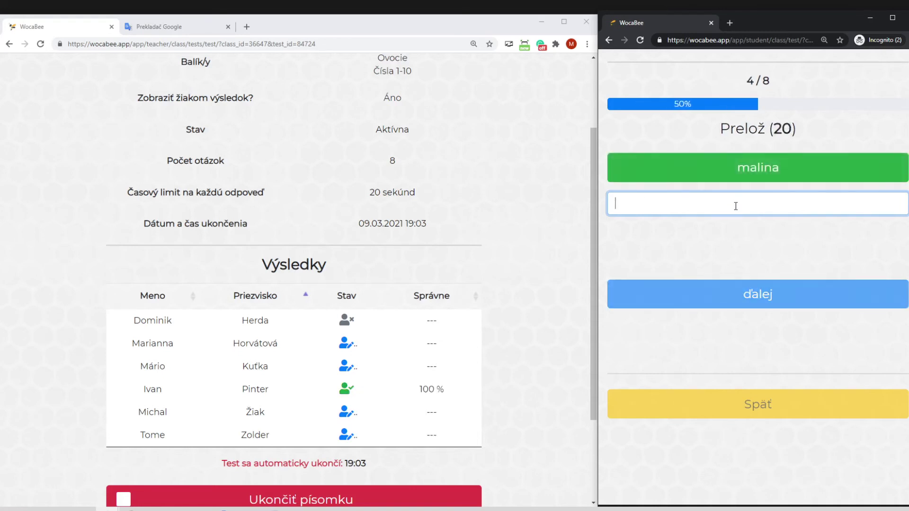
Answer the fifth and sixth questions with "raspberry" for malina and "four" for štyri.
{"action": "type", "text": "raspberry"}
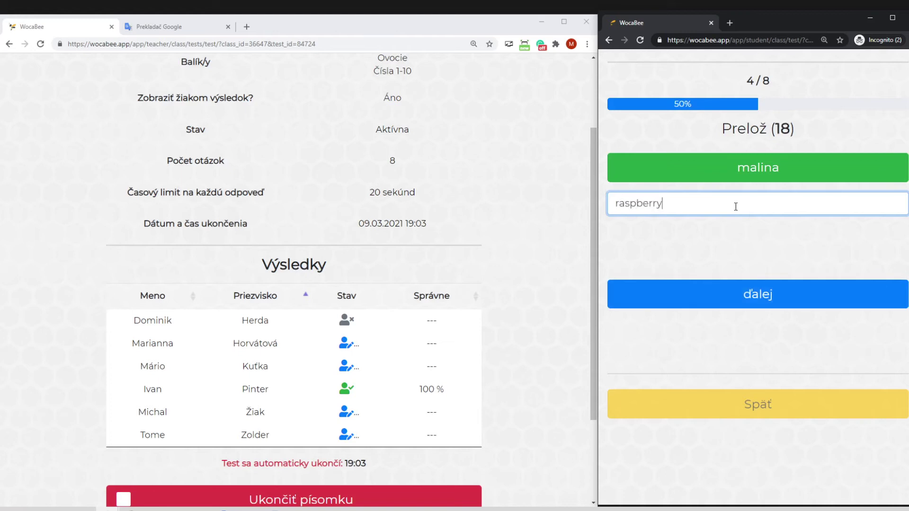
{"action": "left_click", "coordinate": [686, 287]}
{"action": "left_click", "coordinate": [751, 199]}
{"action": "type", "text": "four"}
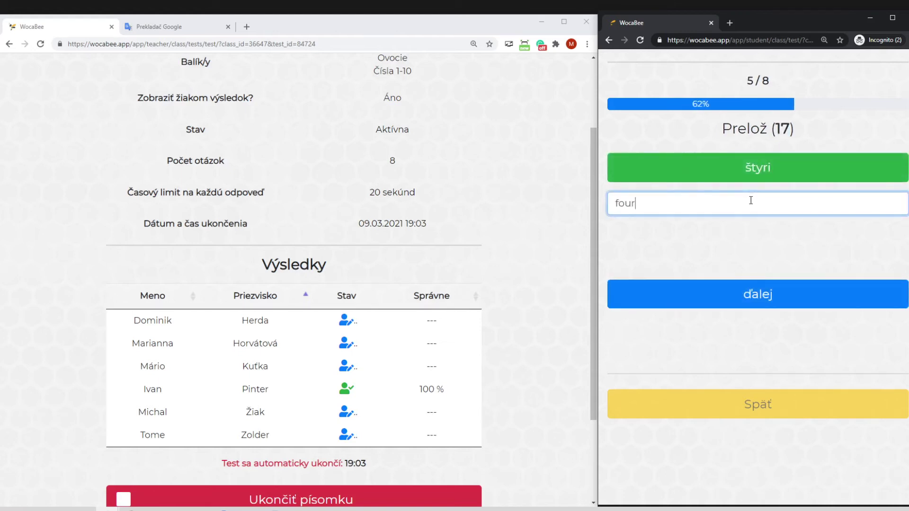
{"action": "left_click", "coordinate": [748, 302]}
Answer the last two questions with "banana" for banán and "pineapple" for ananás, finishing the test.
{"action": "left_click", "coordinate": [767, 204]}
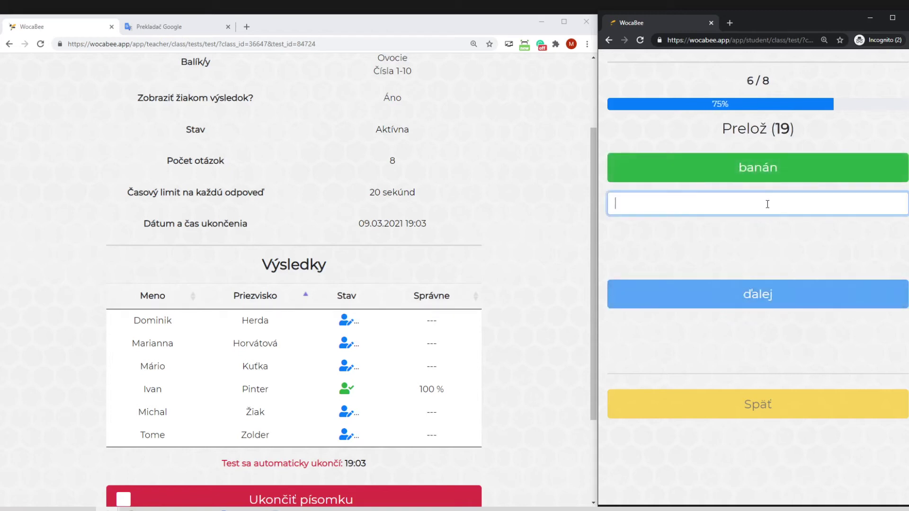
{"action": "type", "text": "banana"}
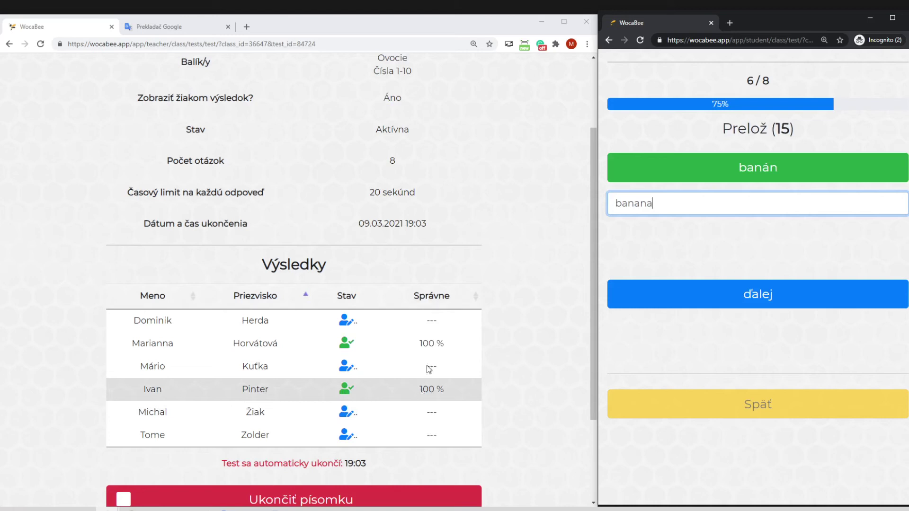
{"action": "key", "text": "Return"}
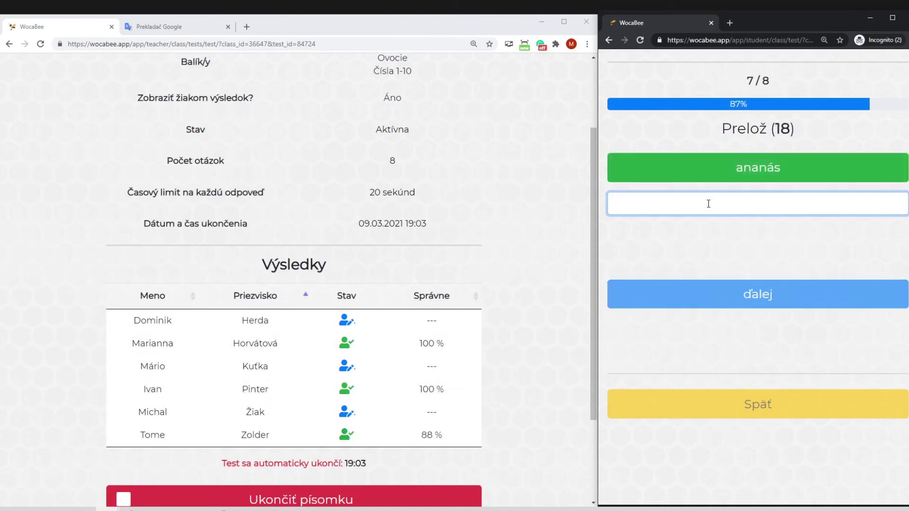
{"action": "type", "text": "pineapple"}
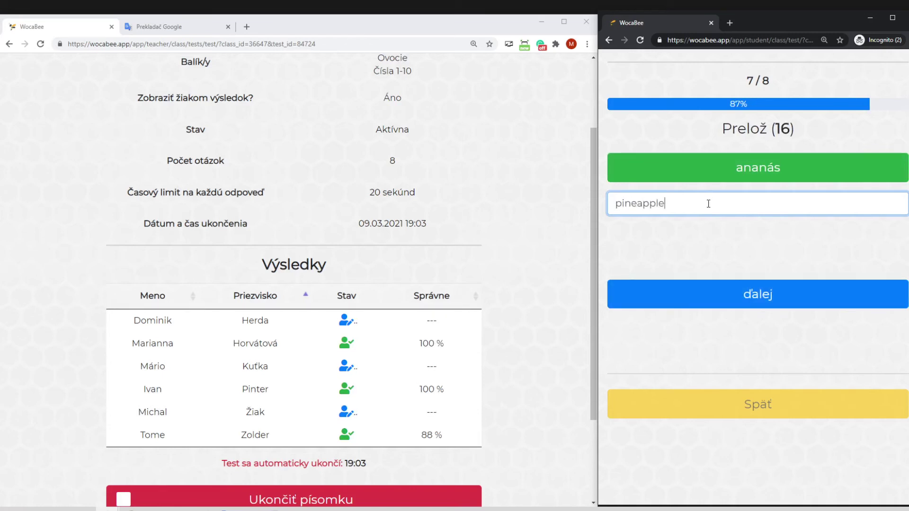
{"action": "left_click", "coordinate": [765, 303]}
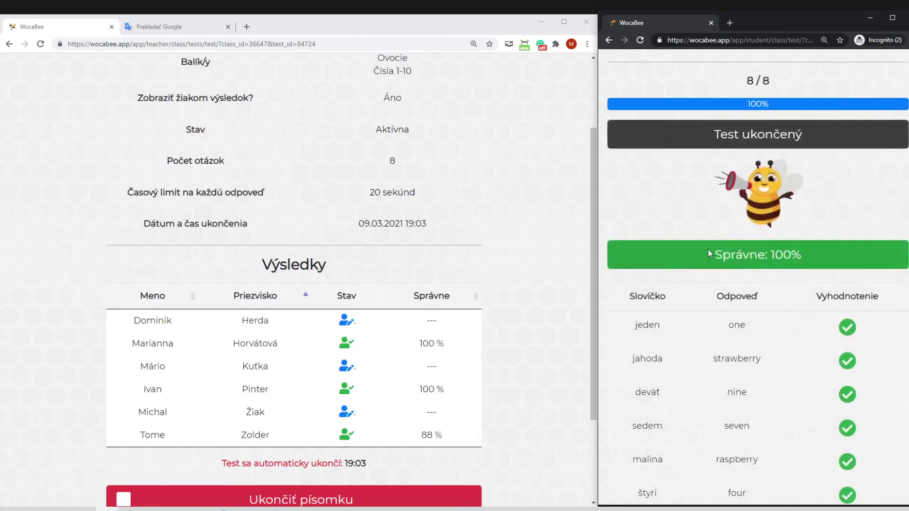
Review the finished test's word-by-word evaluation on the student side and the class results table on the teacher side.
{"action": "scroll", "coordinate": [858, 207], "scroll_direction": "down", "scroll_amount": 3}
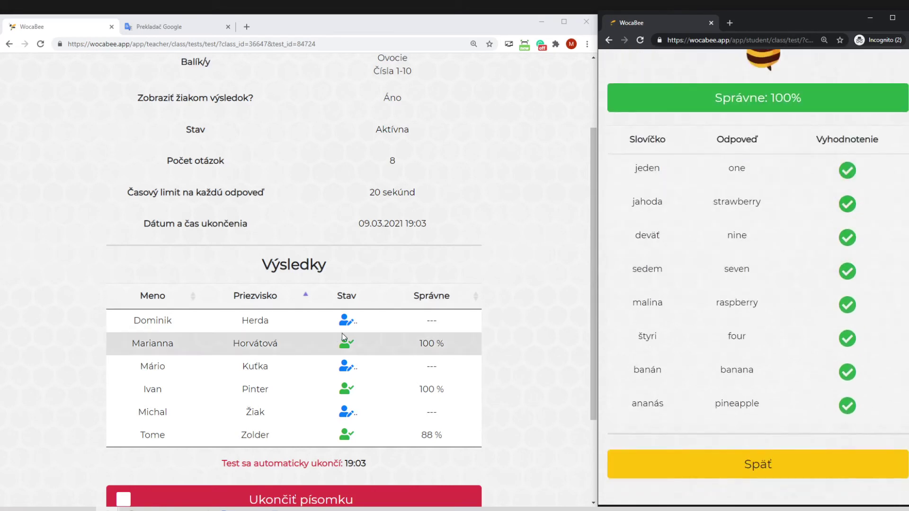
{"action": "left_click_drag", "start_coordinate": [136, 412], "coordinate": [464, 411]}
{"action": "left_click", "coordinate": [189, 338]}
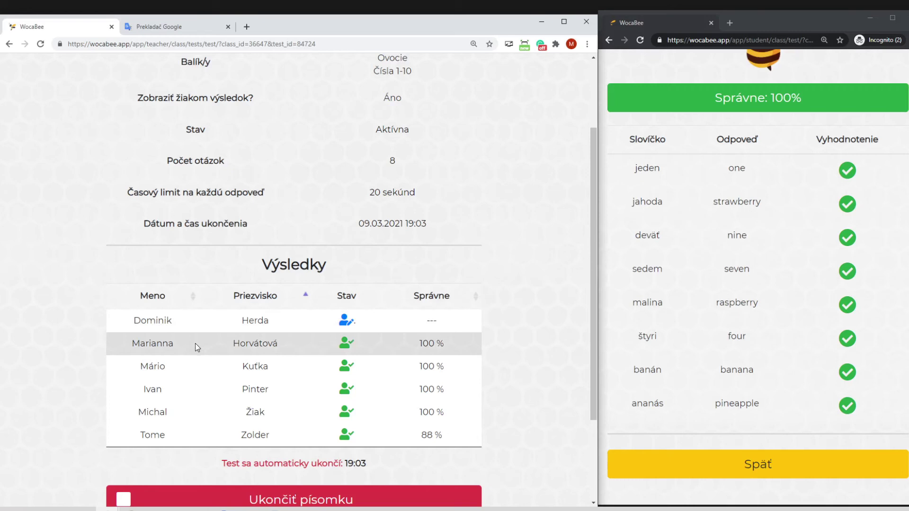
{"action": "scroll", "coordinate": [511, 345], "scroll_direction": "down", "scroll_amount": 2}
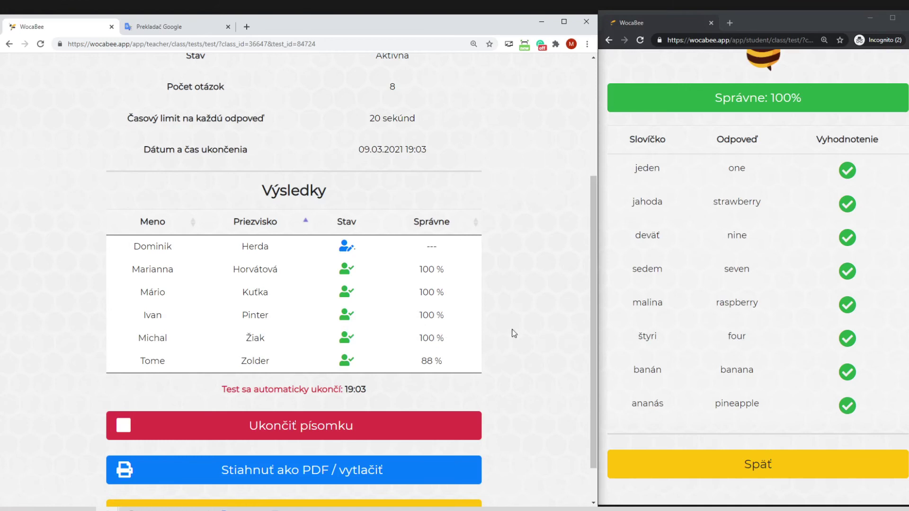
{"action": "scroll", "coordinate": [257, 291], "scroll_direction": "up", "scroll_amount": 1}
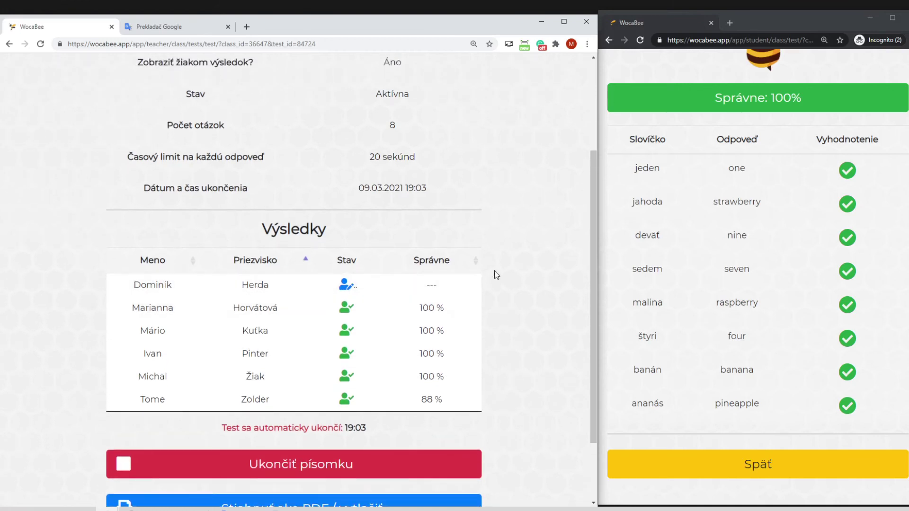
{"action": "left_click", "coordinate": [700, 279]}
{"action": "scroll", "coordinate": [719, 291], "scroll_direction": "up", "scroll_amount": 3}
{"action": "scroll", "coordinate": [719, 292], "scroll_direction": "down", "scroll_amount": 3}
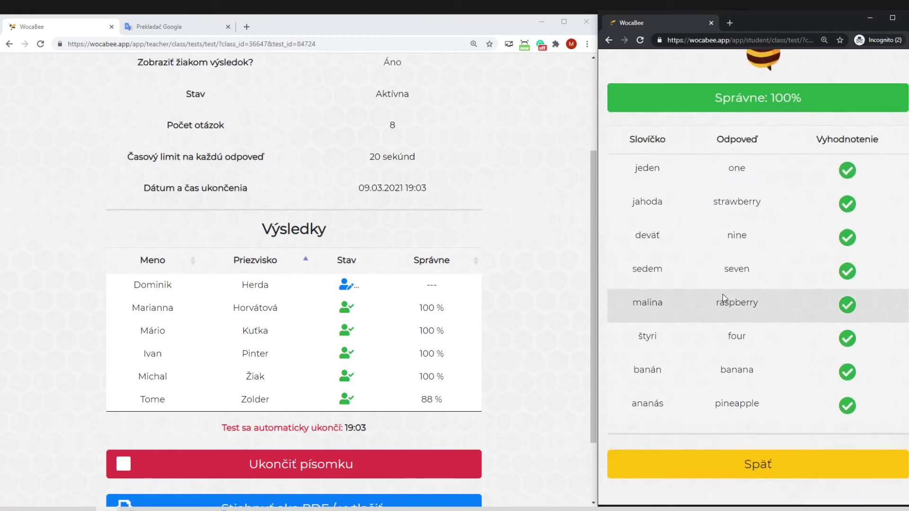
Return to the student's class page and view the detailed results of Pisomka webinar in the test results.
{"action": "left_click", "coordinate": [772, 464]}
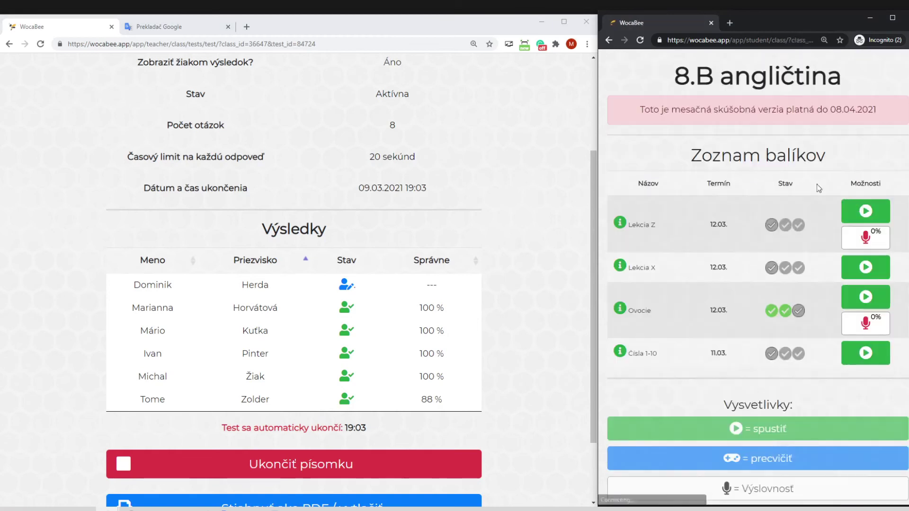
{"action": "scroll", "coordinate": [766, 394], "scroll_direction": "down", "scroll_amount": 5}
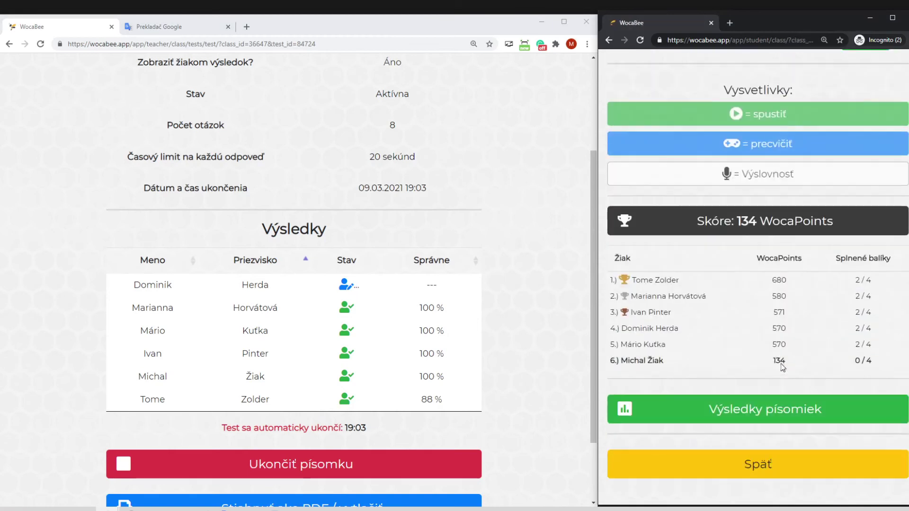
{"action": "left_click", "coordinate": [752, 411]}
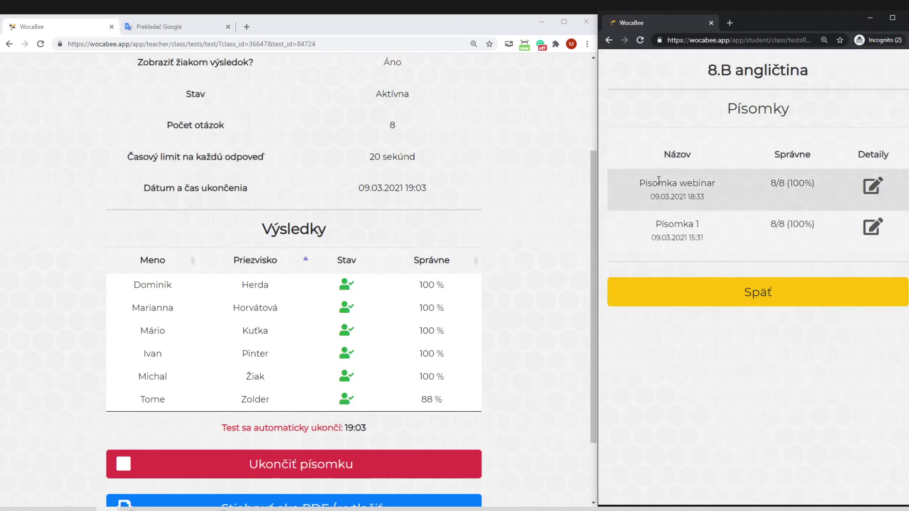
{"action": "left_click", "coordinate": [880, 179]}
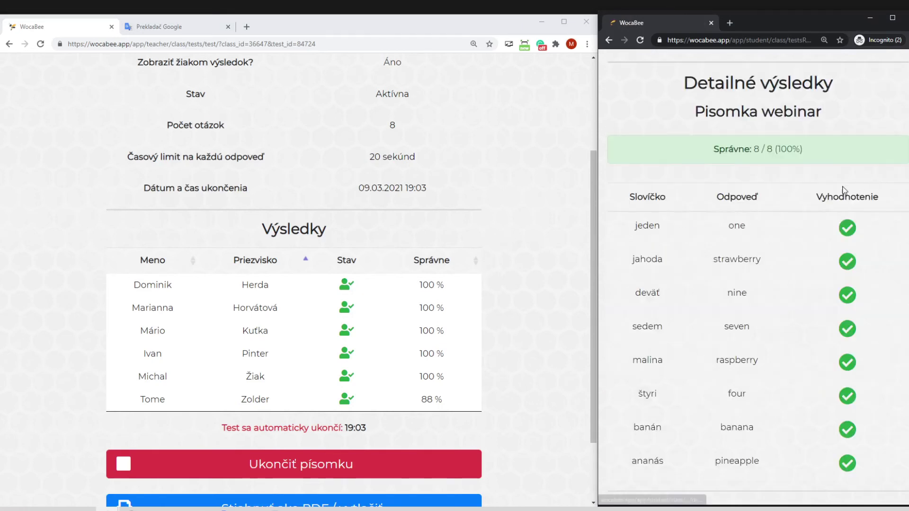
{"action": "scroll", "coordinate": [807, 276], "scroll_direction": "down", "scroll_amount": 1}
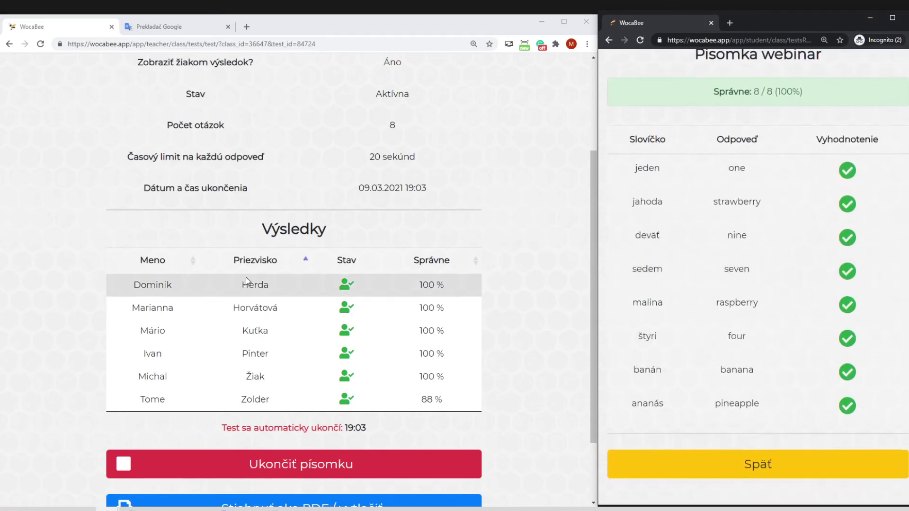
End the active test on the teacher side and open its detailed results.
{"action": "left_click", "coordinate": [284, 471]}
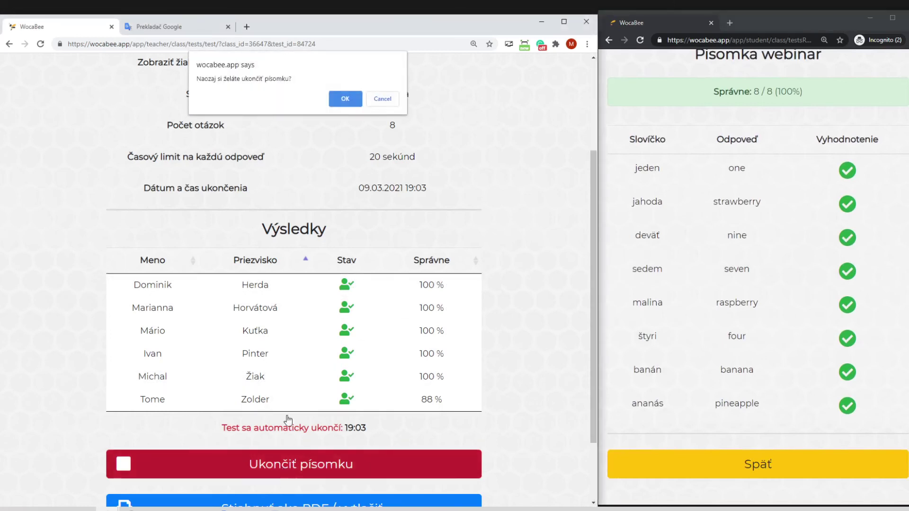
{"action": "left_click", "coordinate": [346, 97]}
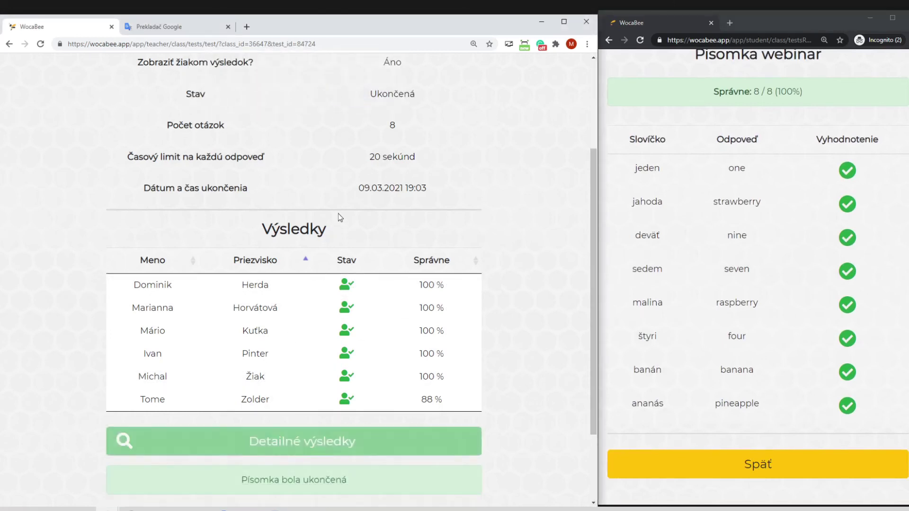
{"action": "scroll", "coordinate": [292, 304], "scroll_direction": "down", "scroll_amount": 5}
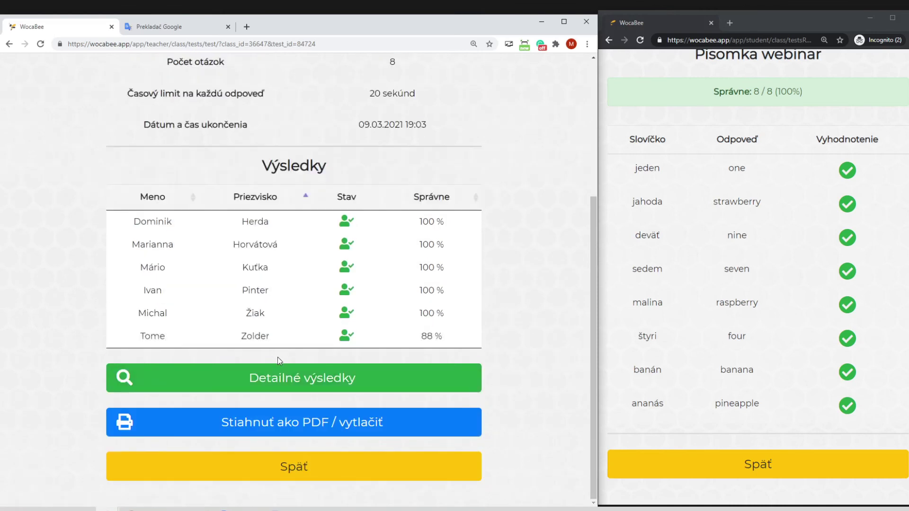
{"action": "left_click", "coordinate": [273, 384]}
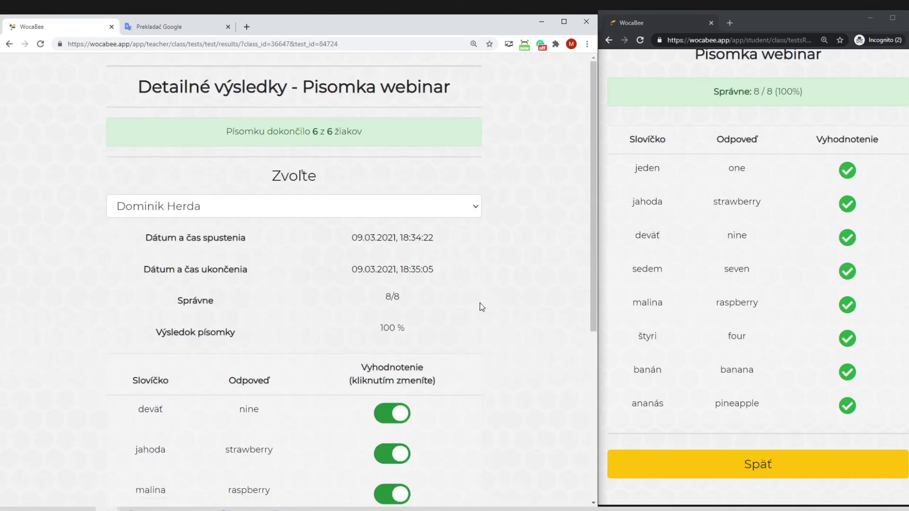
Look over the first student's evaluated answers and switch the detailed results to the last student in the list.
{"action": "scroll", "coordinate": [483, 331], "scroll_direction": "down", "scroll_amount": 5}
{"action": "scroll", "coordinate": [474, 355], "scroll_direction": "down", "scroll_amount": 2}
{"action": "scroll", "coordinate": [388, 266], "scroll_direction": "up", "scroll_amount": 7}
{"action": "left_click", "coordinate": [312, 207]}
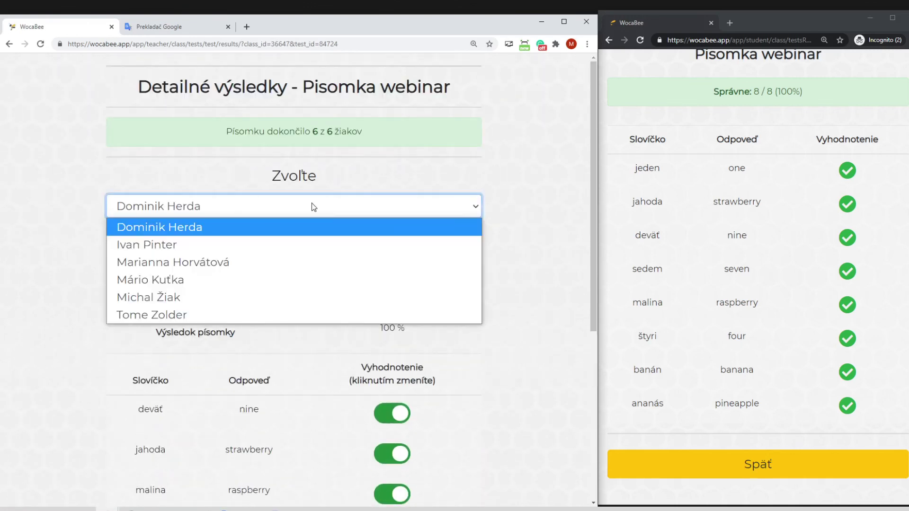
{"action": "left_click", "coordinate": [280, 314]}
{"action": "middle_click", "coordinate": [477, 336]}
{"action": "scroll", "coordinate": [476, 336], "scroll_direction": "down", "scroll_amount": 5}
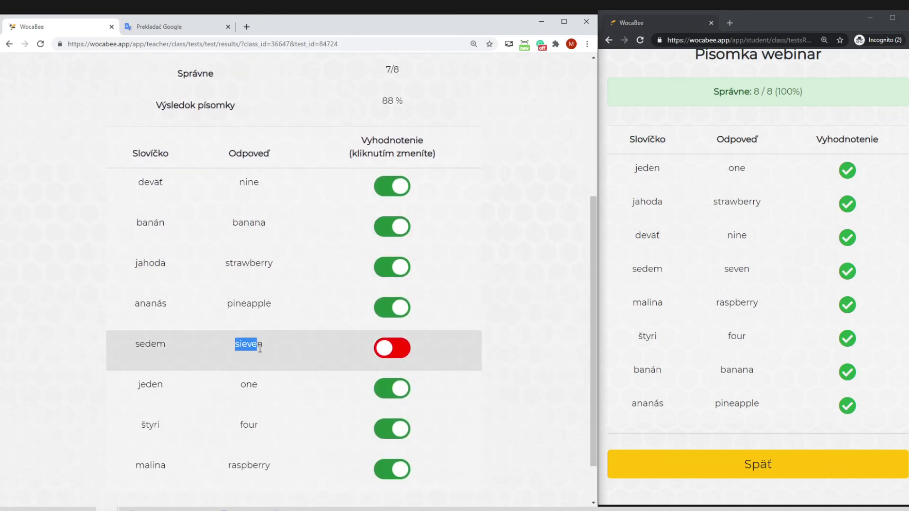
Change the evaluation of the answer "sieven" for sedem to correct.
{"action": "left_click", "coordinate": [277, 354]}
{"action": "scroll", "coordinate": [492, 369], "scroll_direction": "down", "scroll_amount": 1}
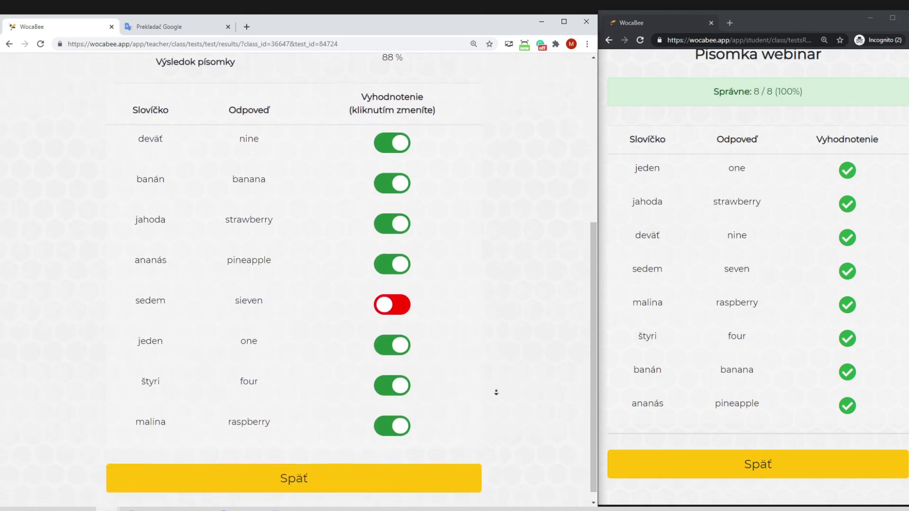
{"action": "left_click", "coordinate": [388, 300]}
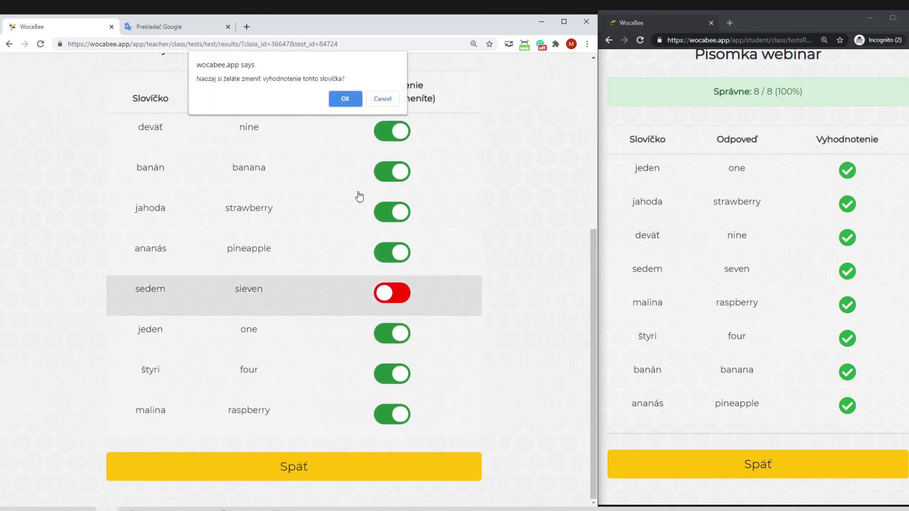
{"action": "left_click", "coordinate": [344, 98]}
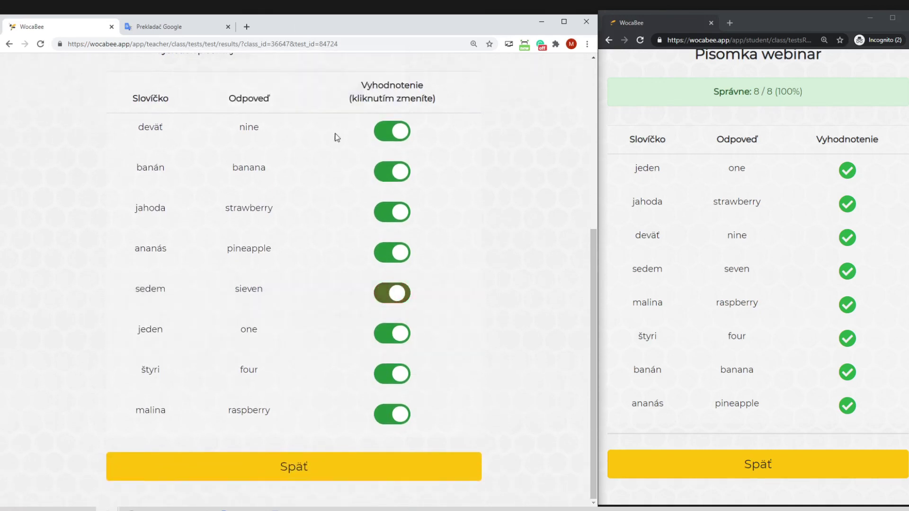
Go back to the test overview to check the class results, and return to the 8.B angličtina test list.
{"action": "left_click", "coordinate": [314, 475]}
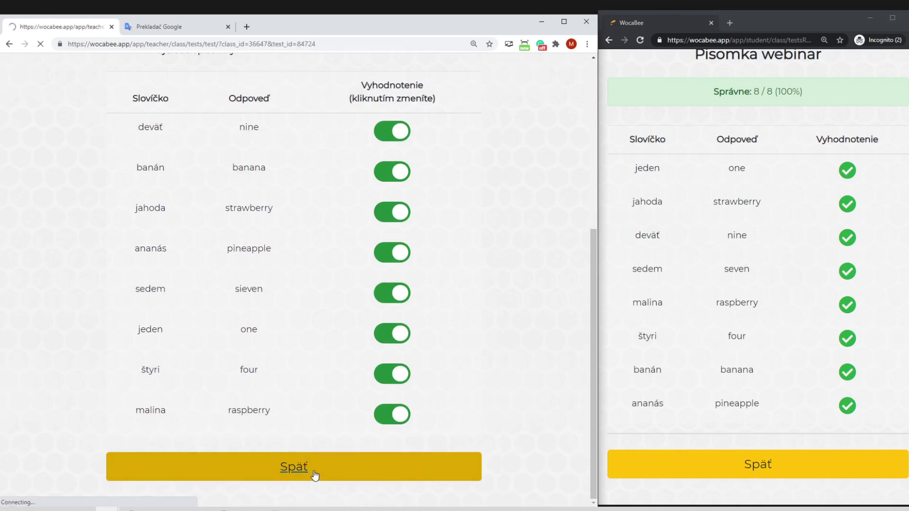
{"action": "scroll", "coordinate": [510, 360], "scroll_direction": "down", "scroll_amount": 5}
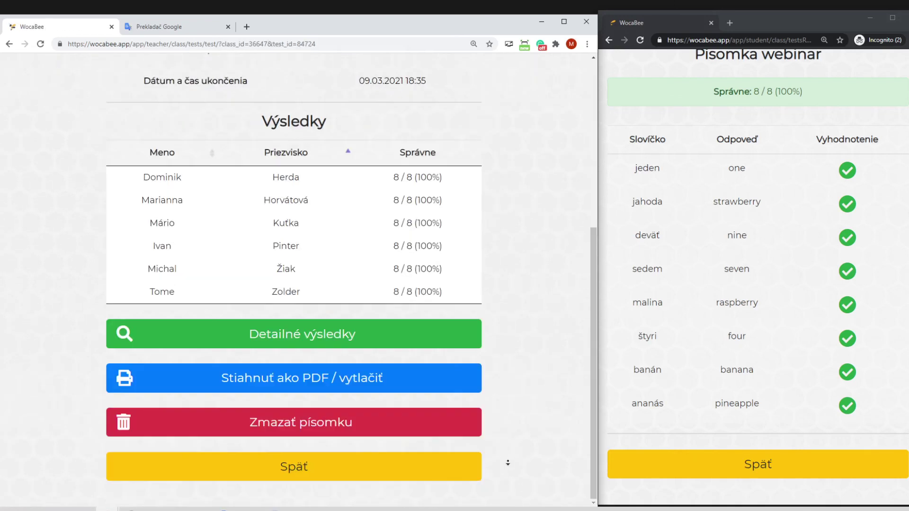
{"action": "left_click", "coordinate": [354, 462]}
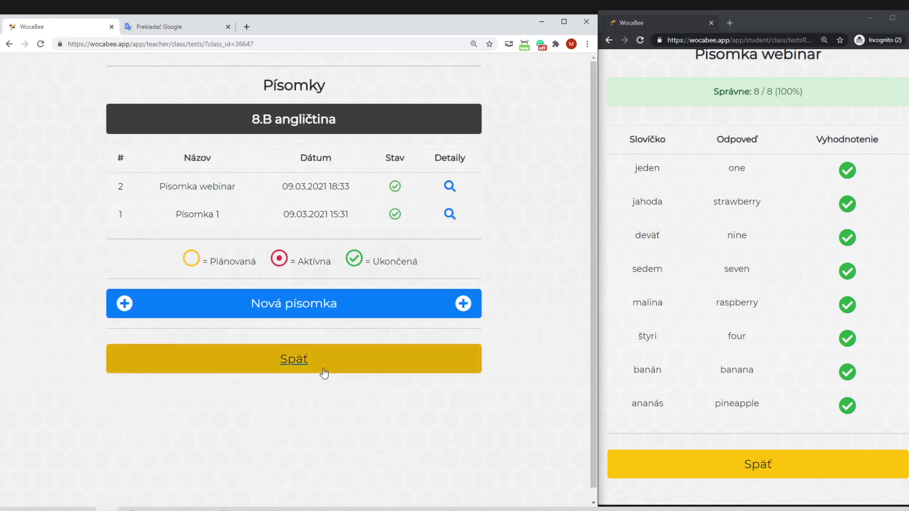